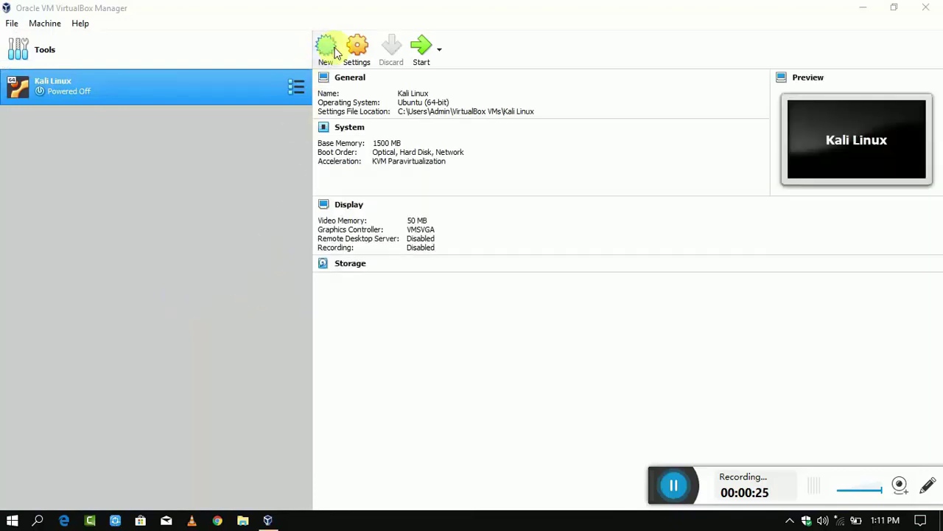
# Start a new virtual machine named KAlI with type Linux and version Ubuntu (32-bit).
pyautogui.click(333, 48)
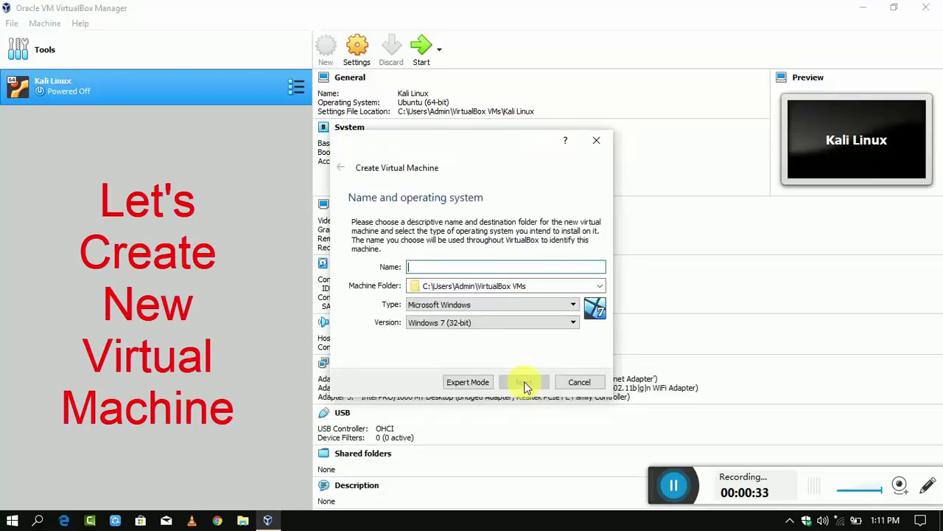
pyautogui.write('KA')
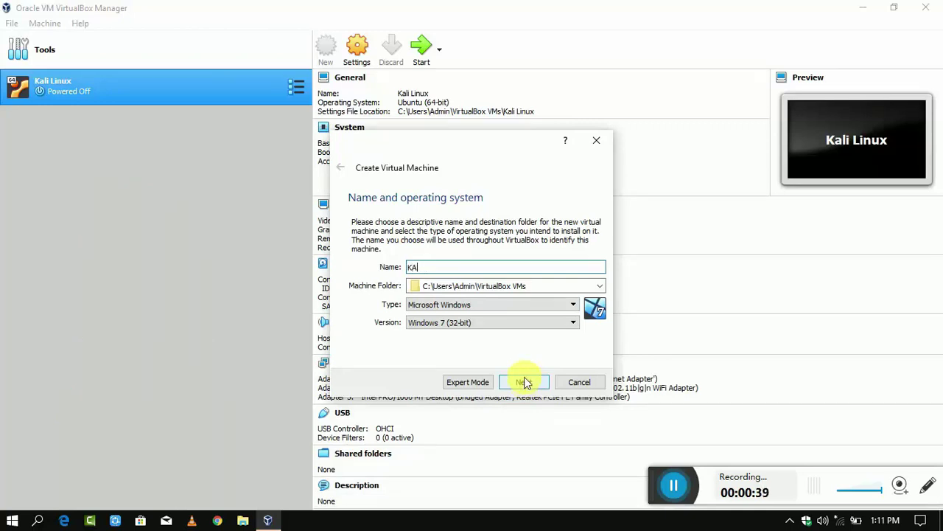
pyautogui.write('LI')
pyautogui.click(564, 307)
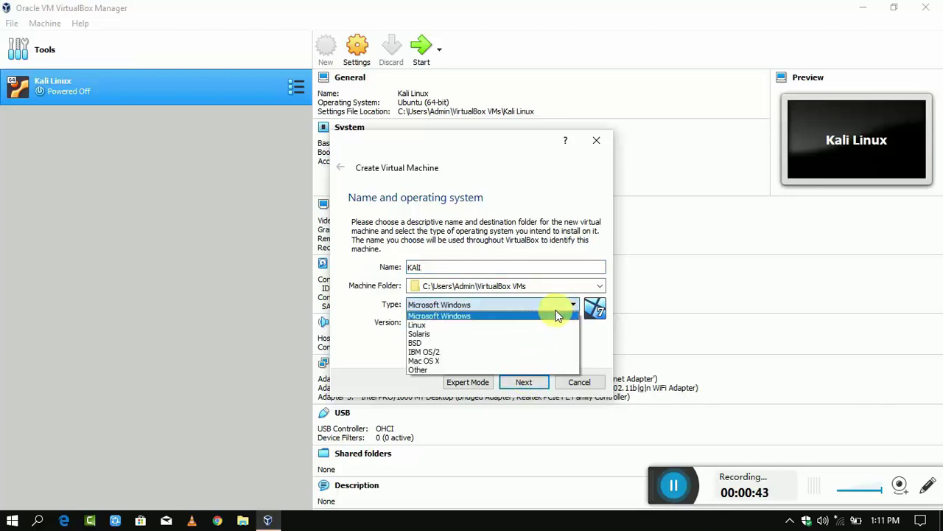
pyautogui.click(537, 325)
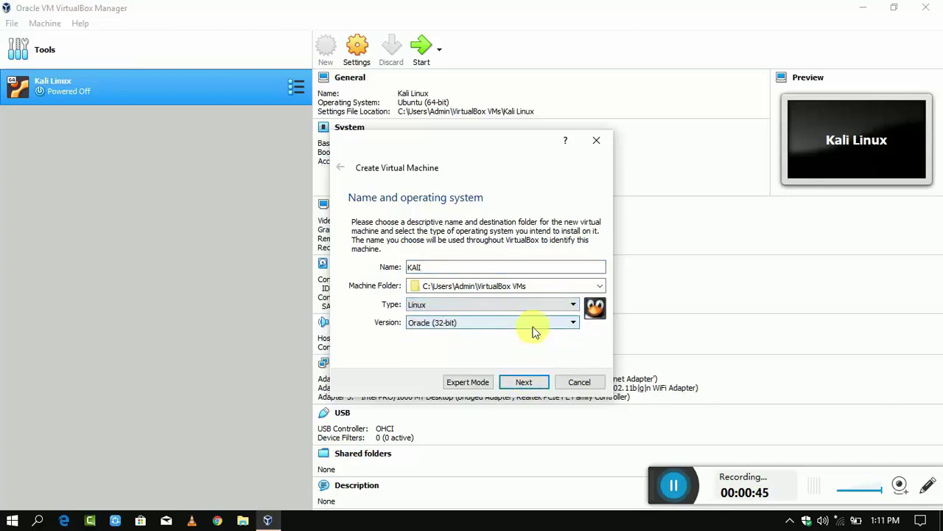
pyautogui.click(534, 325)
pyautogui.scroll(-1, 530, 387)
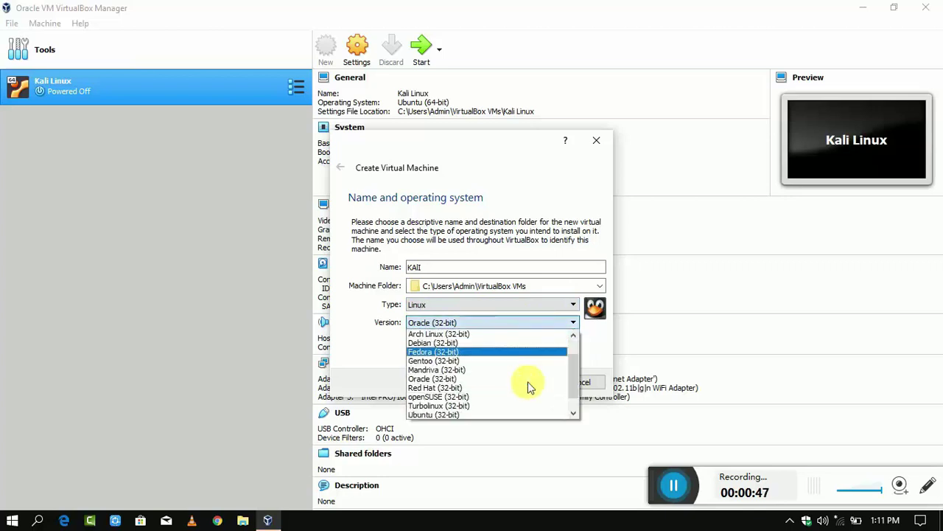
pyautogui.click(492, 415)
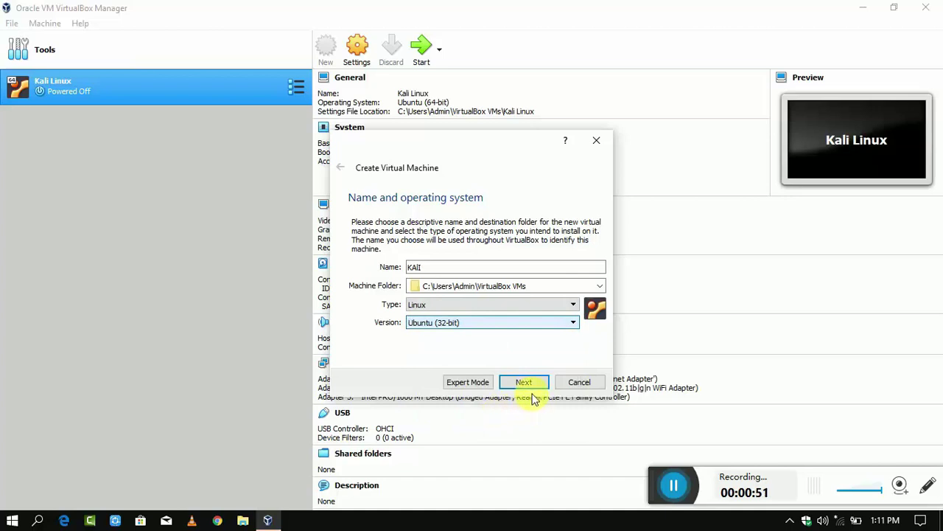
pyautogui.click(525, 383)
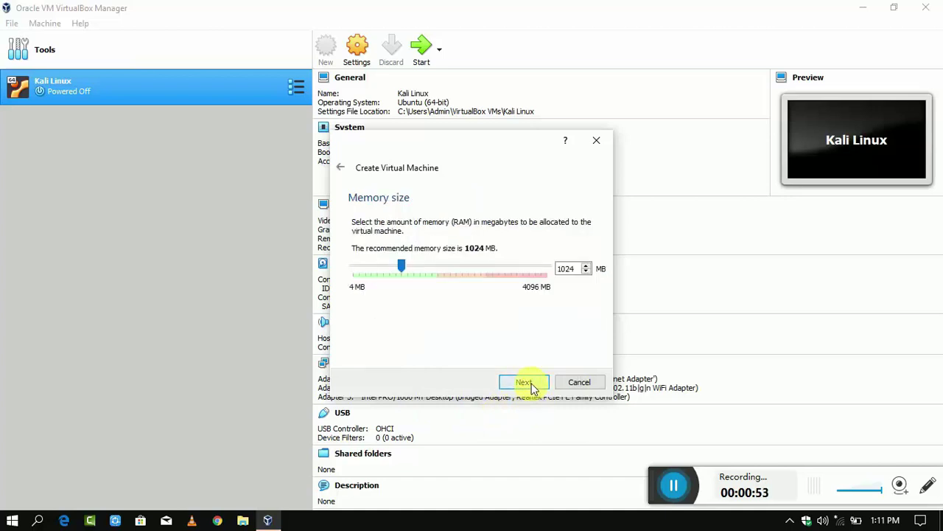
# Accept 1024 MB of memory and create the machine with a new 10 GB VDI virtual hard disk.
pyautogui.click(525, 383)
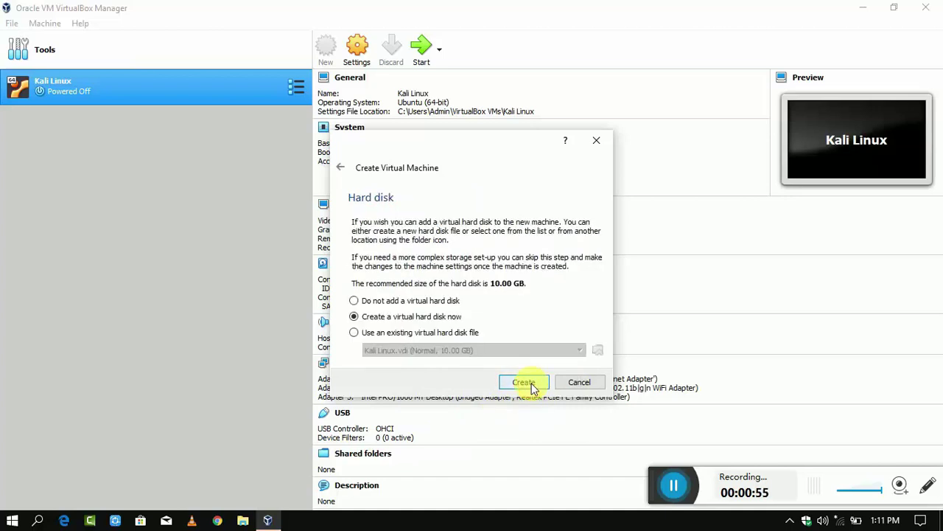
pyautogui.click(525, 383)
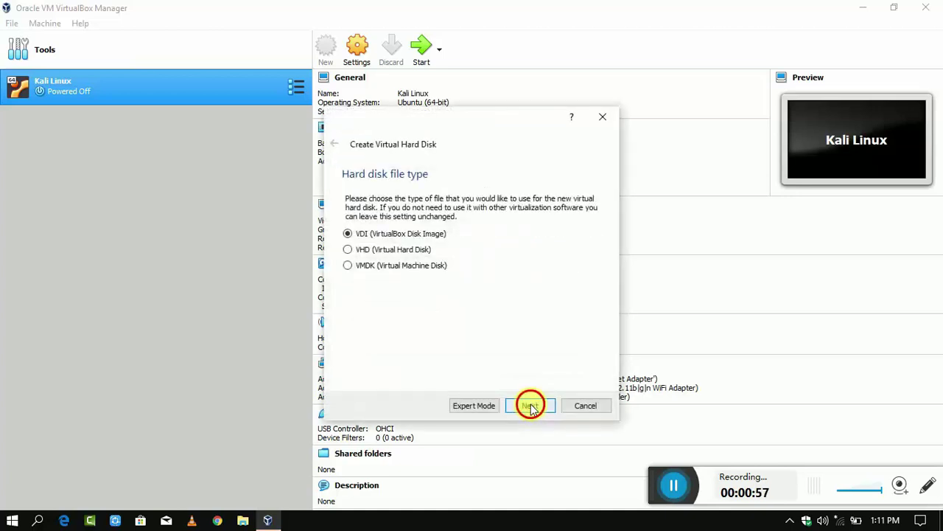
pyautogui.click(531, 406)
pyautogui.click(530, 406)
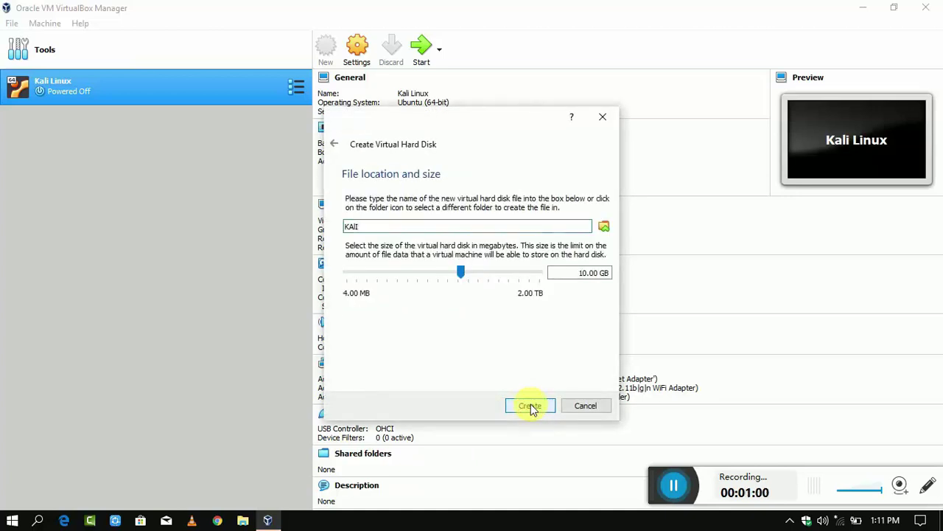
pyautogui.click(530, 406)
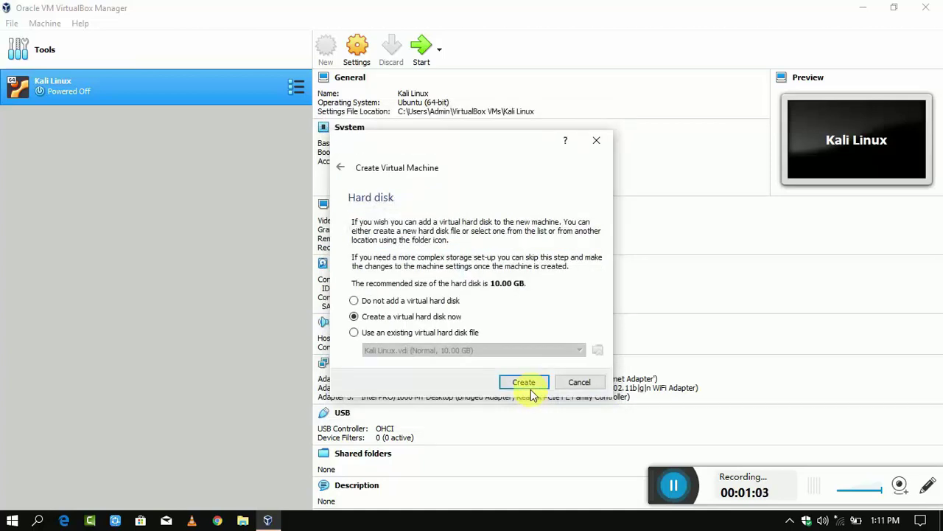
pyautogui.click(531, 388)
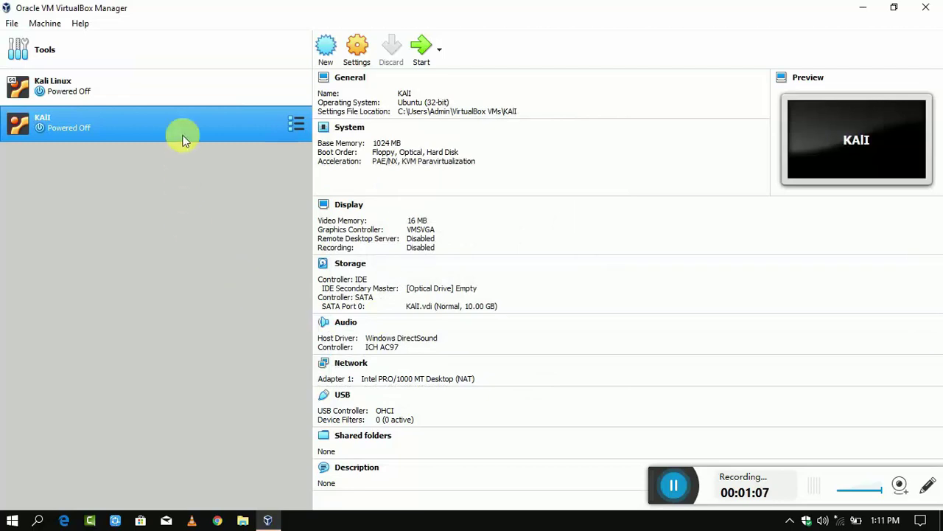
# Start the KAlI machine using the LIX_KALI x64 disc image as its start-up disk.
pyautogui.click(422, 46)
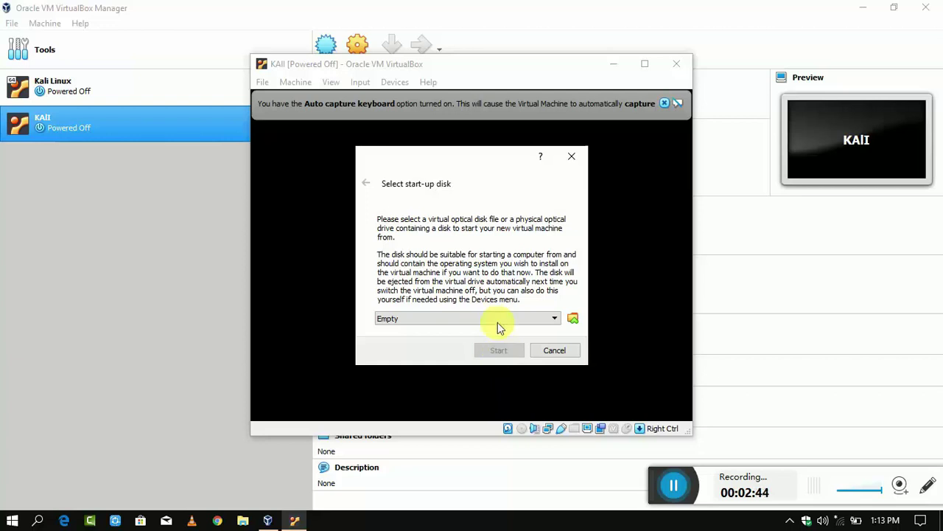
pyautogui.click(575, 319)
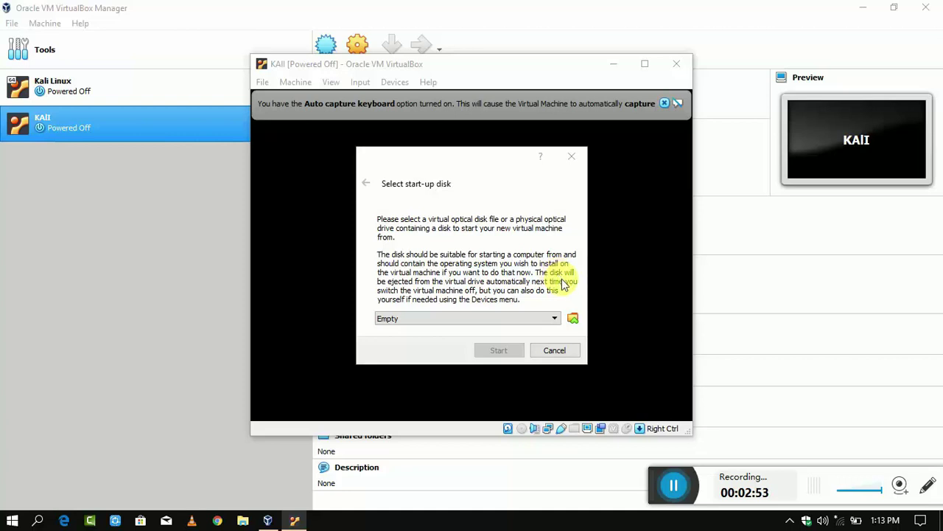
pyautogui.click(572, 318)
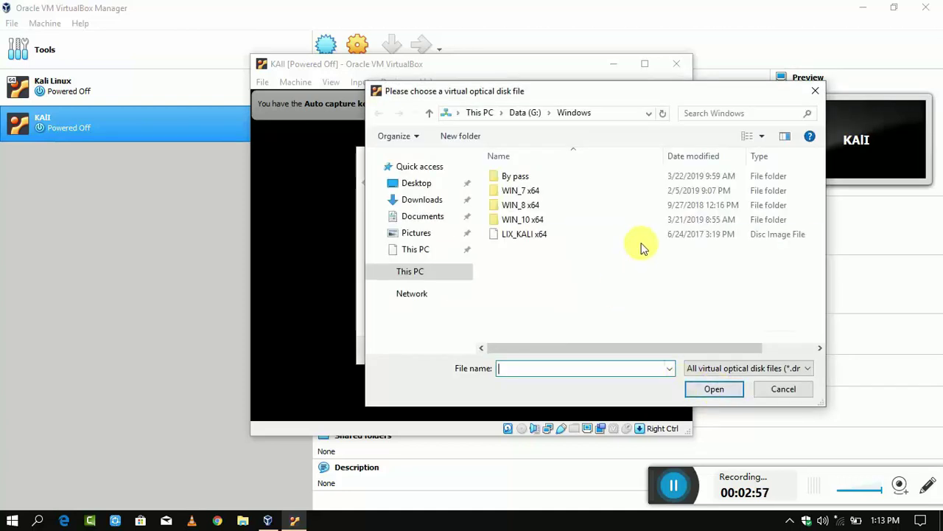
pyautogui.click(646, 241)
pyautogui.doubleClick(646, 239)
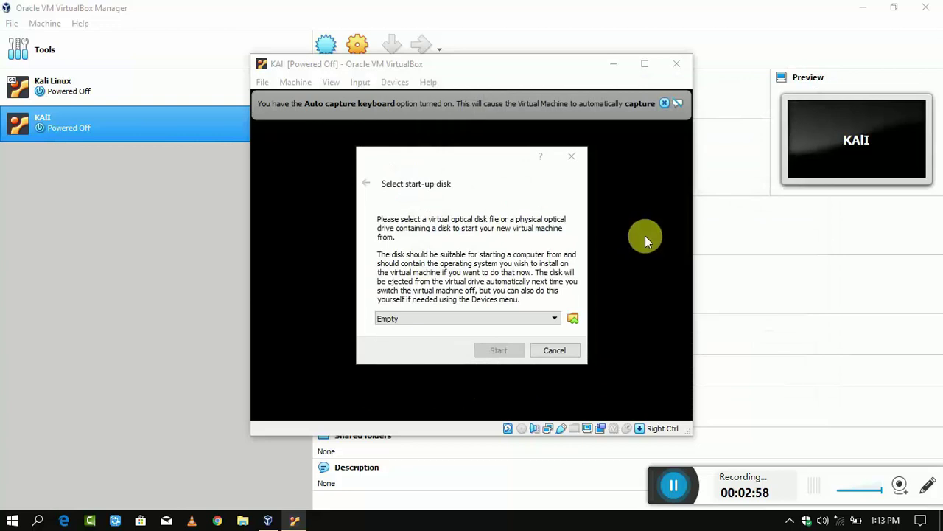
pyautogui.click(499, 351)
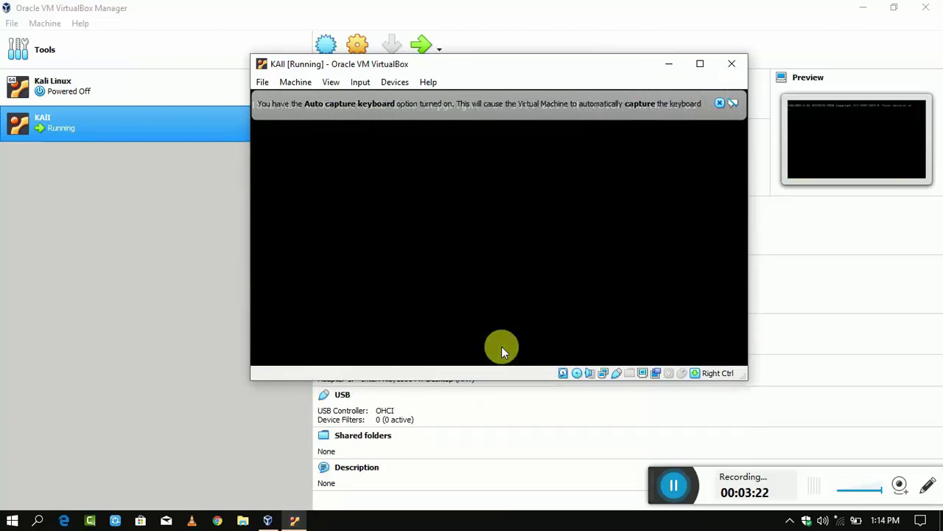
# Dismiss the keyboard capture notice and try to start the Kali installation from the boot menu.
pyautogui.click(718, 103)
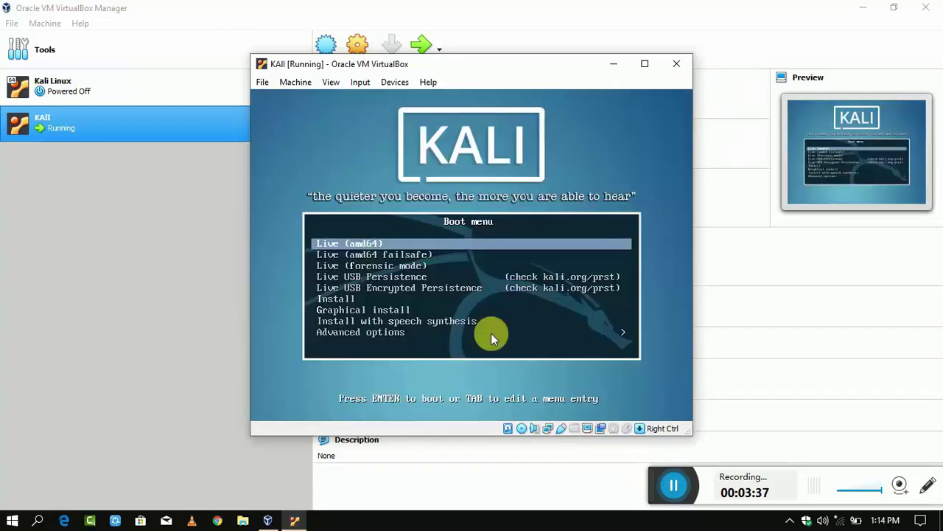
pyautogui.press('Down')
pyautogui.press('Down')
pyautogui.press('Down')
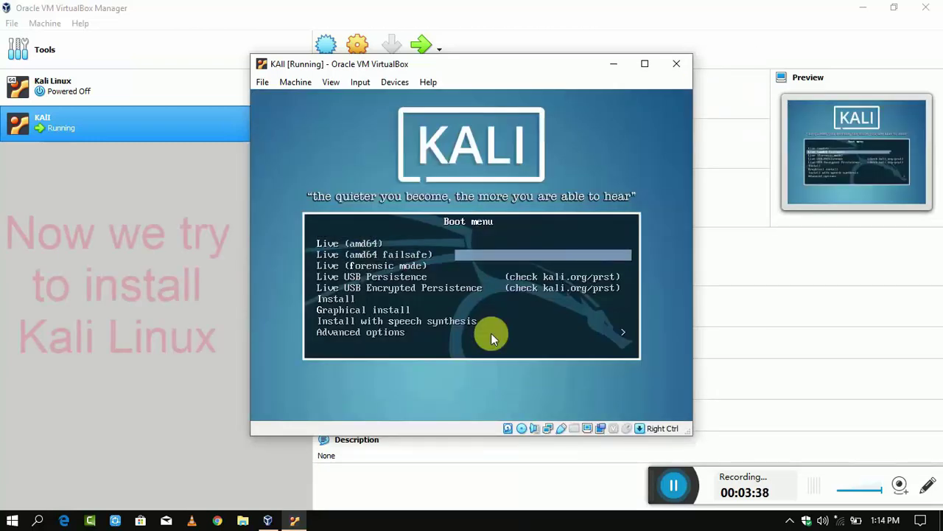
pyautogui.press('Down')
pyautogui.press('Down')
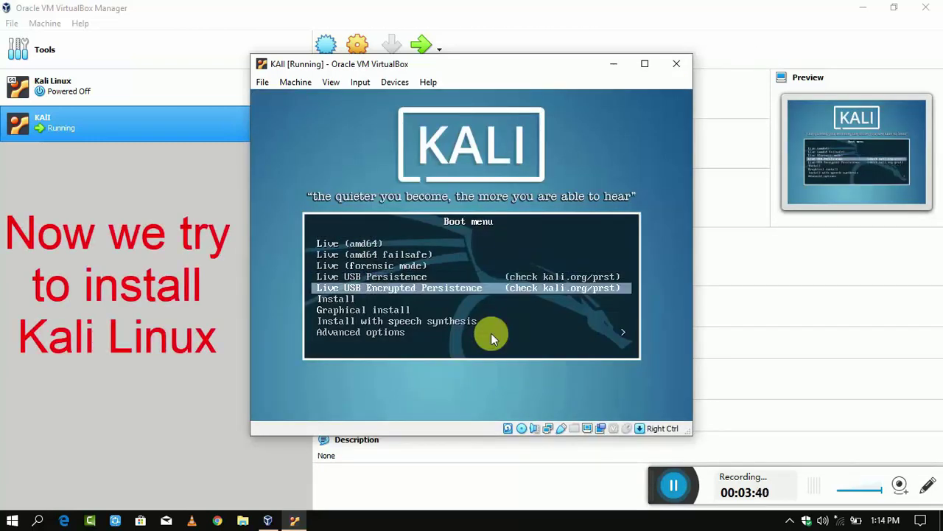
pyautogui.press('Down')
pyautogui.press('Down')
pyautogui.press('Down')
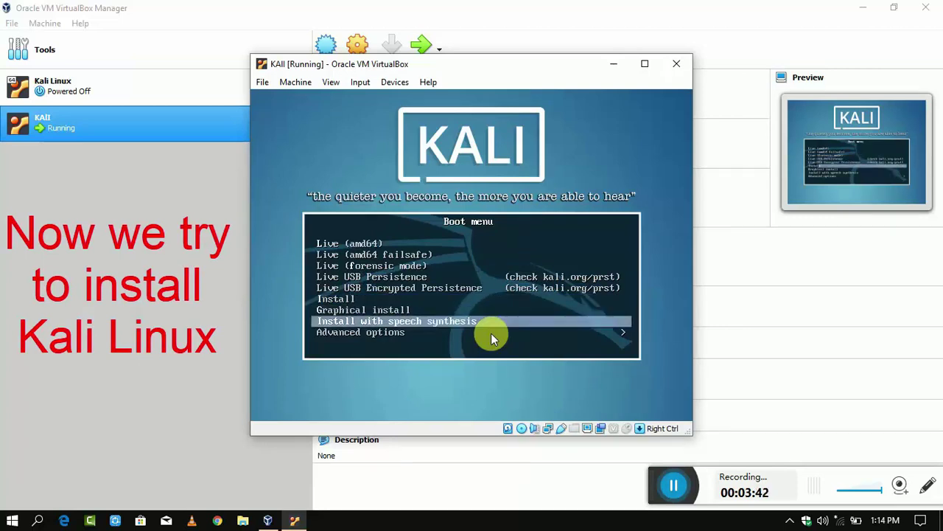
pyautogui.press('Up')
pyautogui.press('Up')
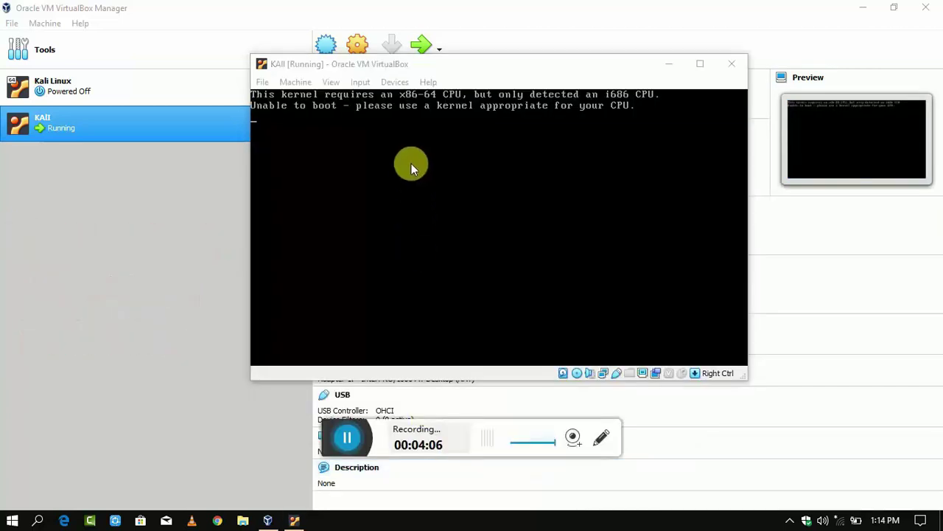
# Maximize the machine window, power off the KAlI machine and close VirtualBox Manager.
pyautogui.click(701, 65)
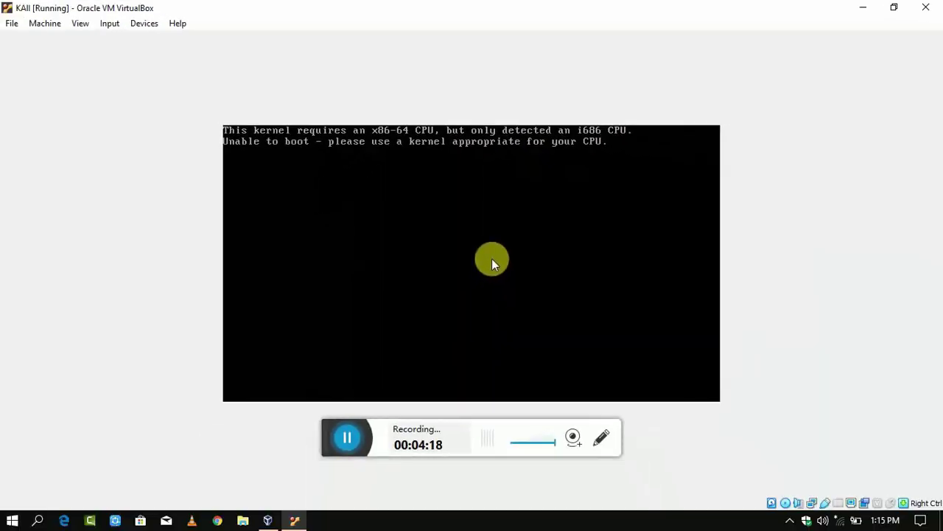
pyautogui.click(926, 8)
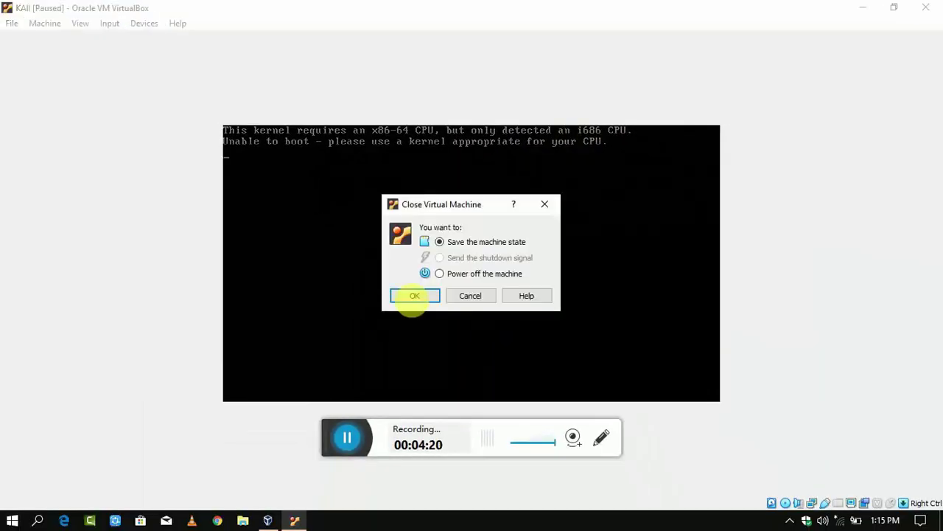
pyautogui.click(469, 275)
pyautogui.click(421, 293)
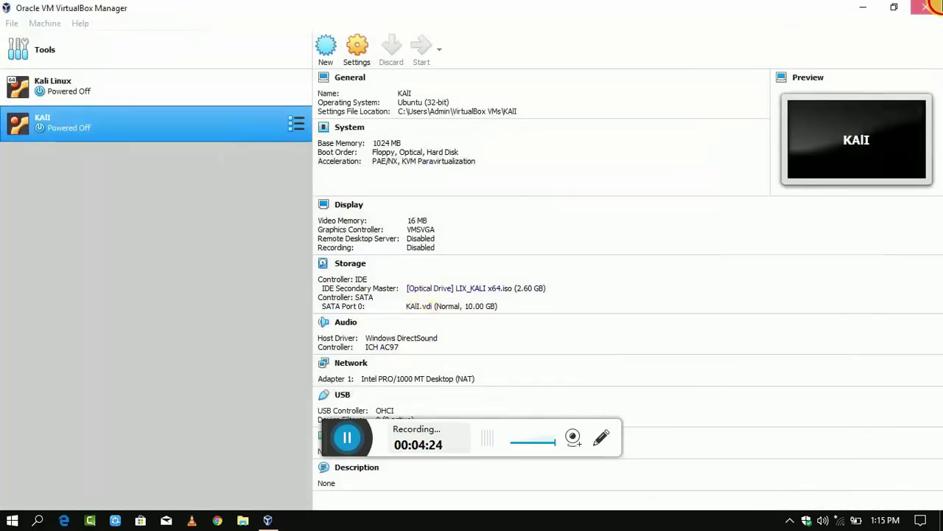
pyautogui.click(926, 7)
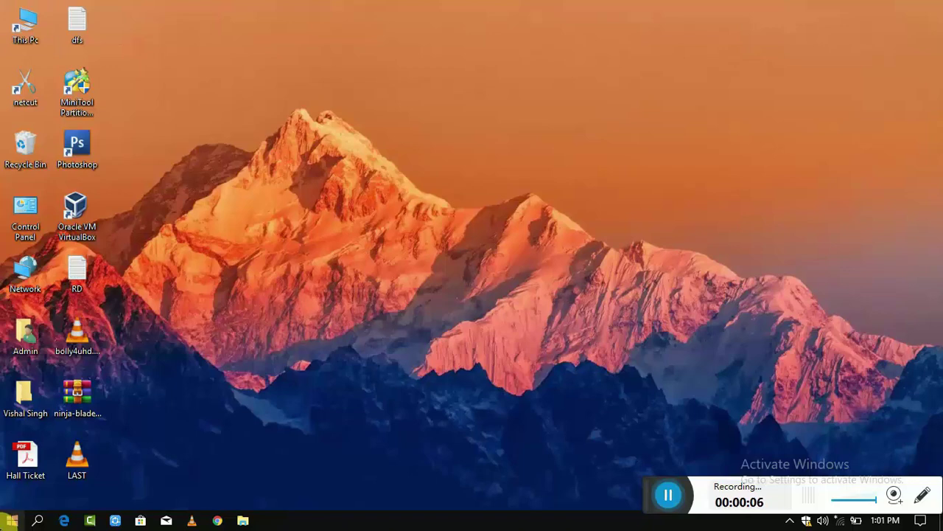
# Restart the computer and enter BIOS Setup from the Startup Menu.
pyautogui.click(11, 520)
pyautogui.click(15, 494)
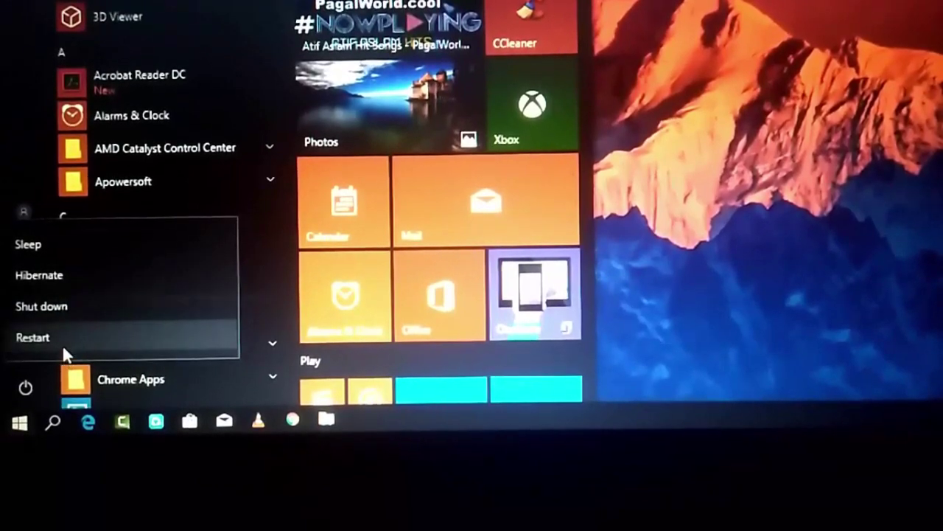
pyautogui.click(62, 345)
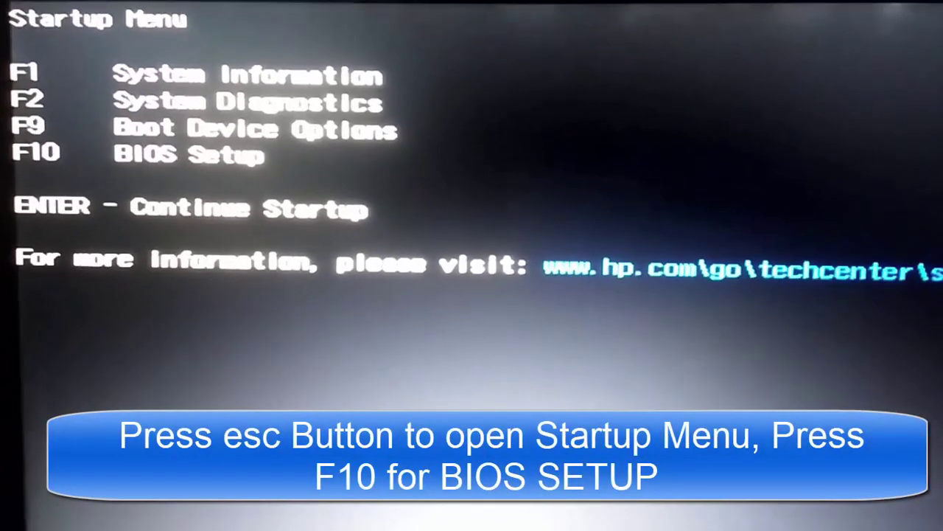
pyautogui.press('F10')
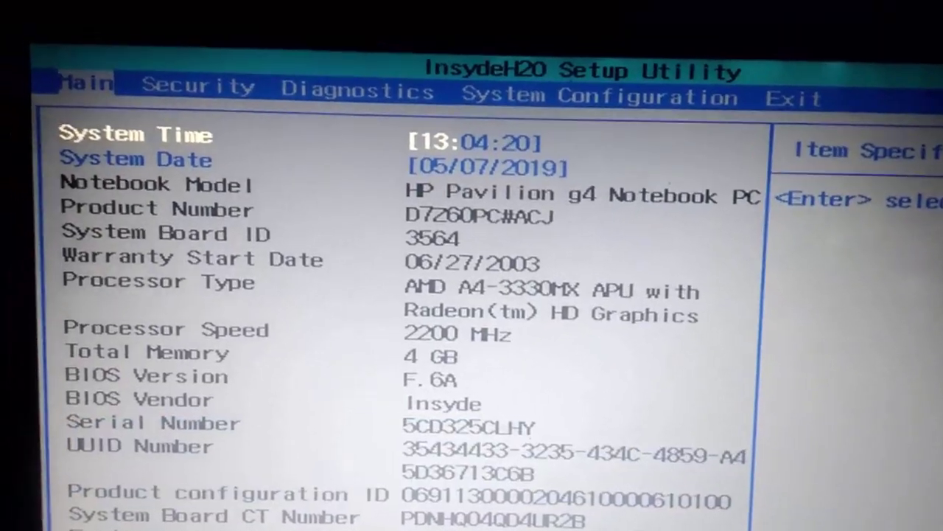
# Set Virtualization Technology to Enabled in the BIOS System Configuration.
pyautogui.press('Right')
pyautogui.press('Right')
pyautogui.press('Right')
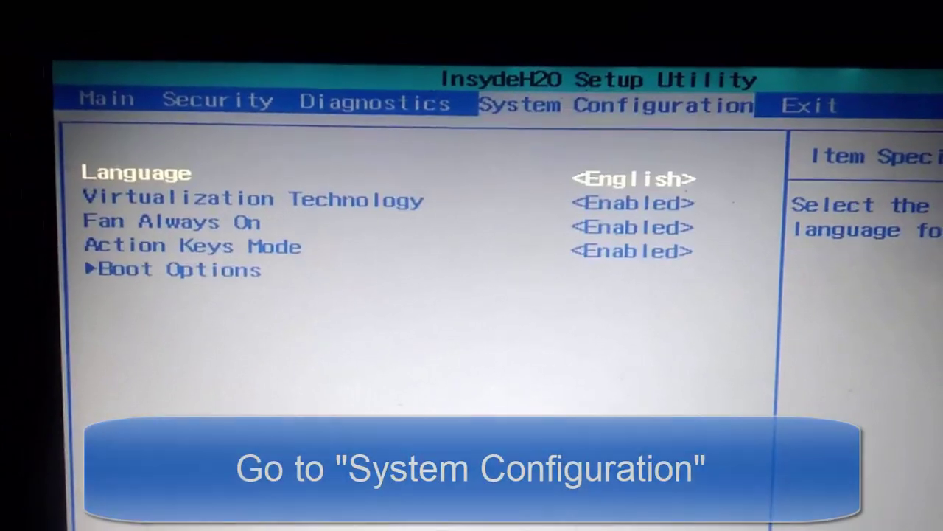
pyautogui.press('Down')
pyautogui.press('Down')
pyautogui.press('Down')
pyautogui.press('Down')
pyautogui.press('Up')
pyautogui.press('Up')
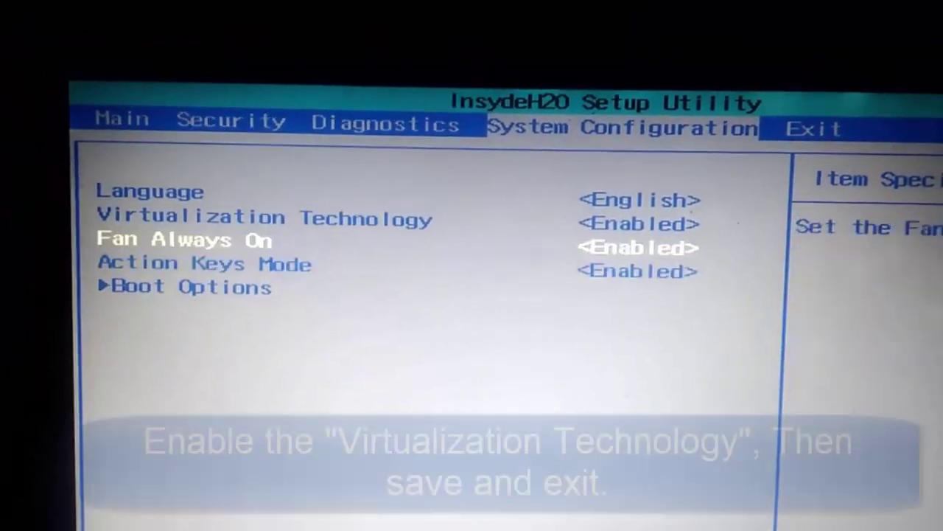
pyautogui.press('Up')
pyautogui.press('Return')
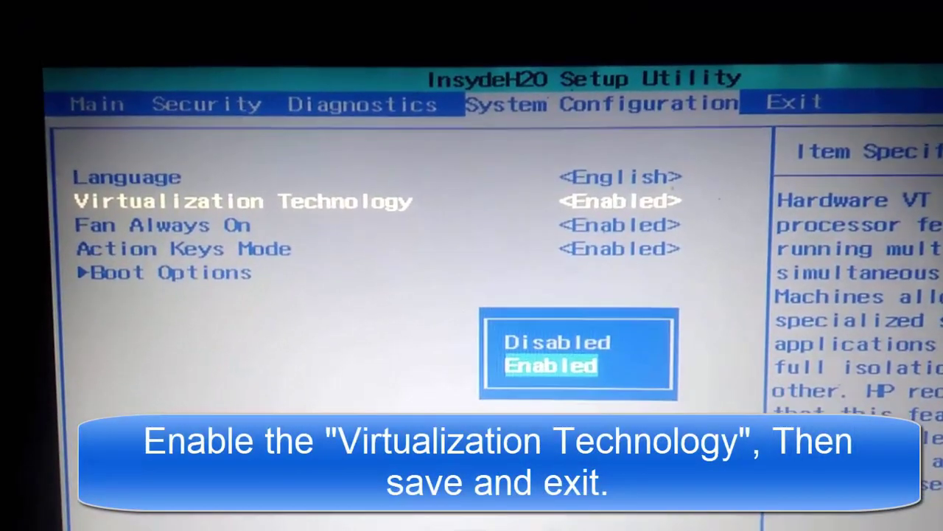
pyautogui.press('Up')
pyautogui.press('Down')
pyautogui.press('Return')
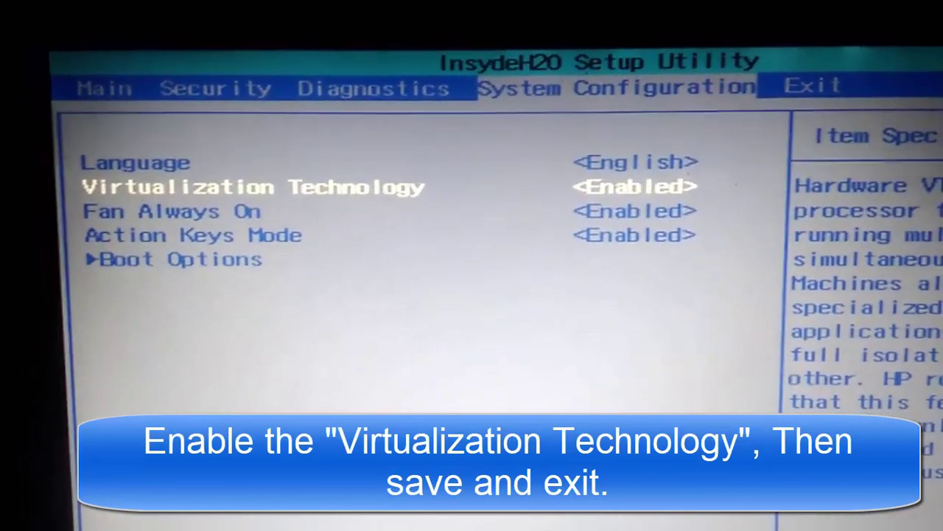
pyautogui.press('Down')
pyautogui.press('Down')
pyautogui.press('Down')
pyautogui.press('Up')
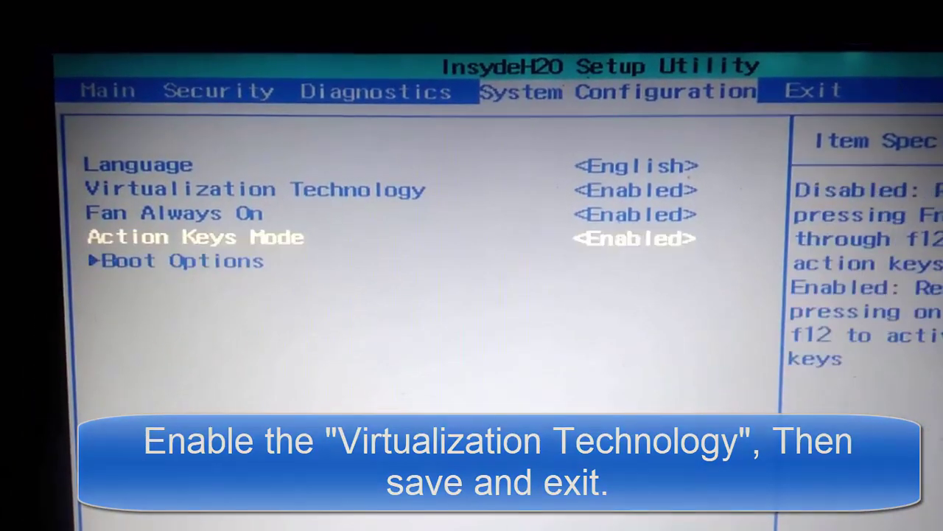
pyautogui.press('Up')
pyautogui.press('Up')
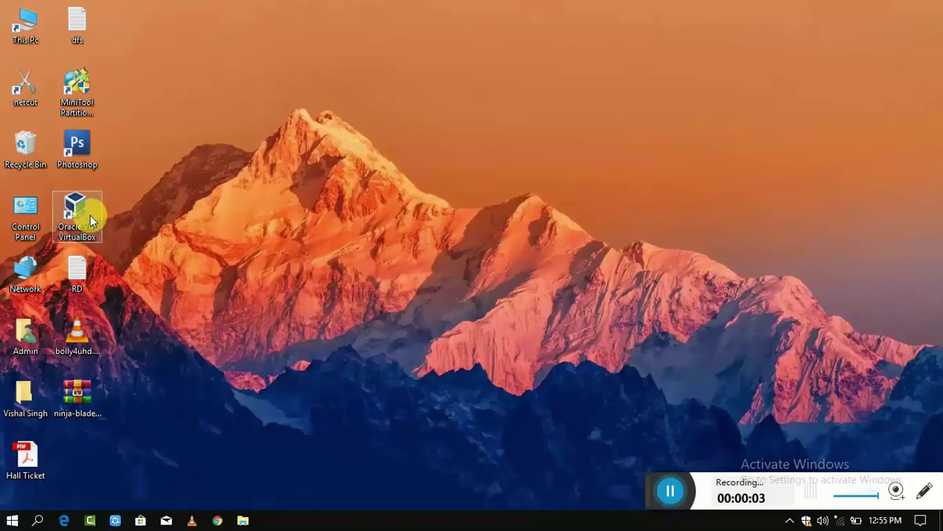
# Open Oracle VM VirtualBox, maximize its manager window and start the KAlI virtual machine.
pyautogui.doubleClick(76, 220)
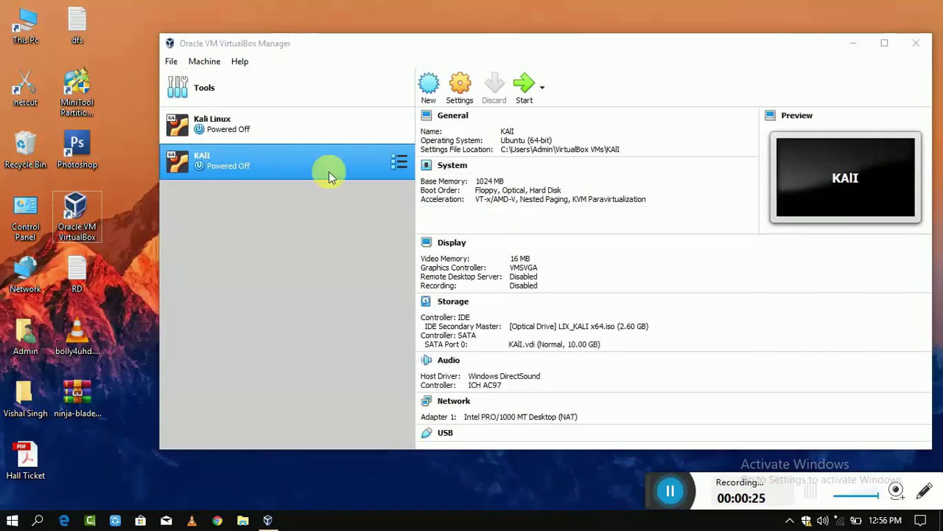
pyautogui.doubleClick(498, 47)
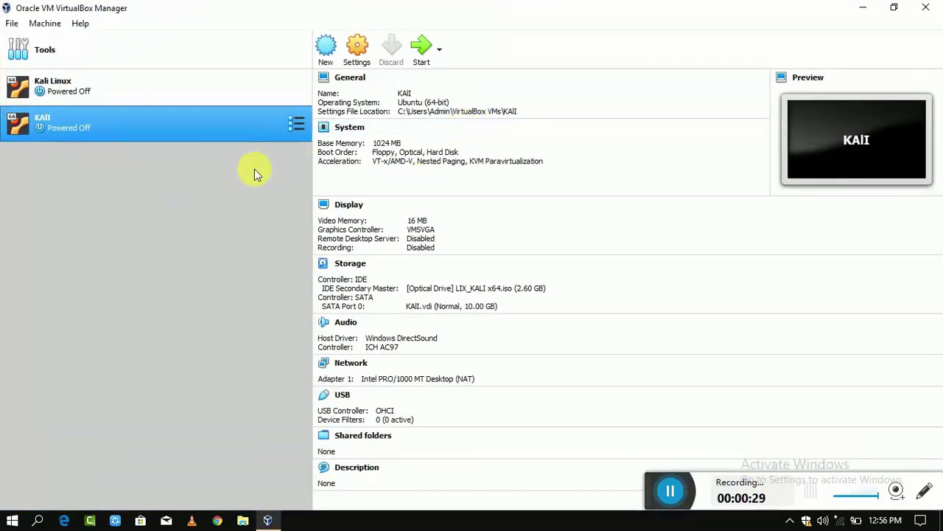
pyautogui.click(419, 59)
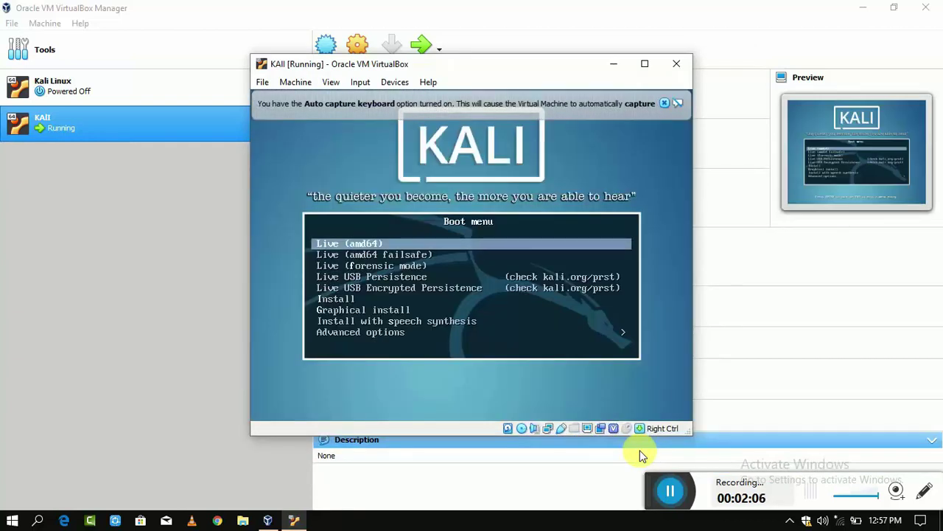
# Launch the Graphical install option from the Kali boot menu.
pyautogui.press('Down')
pyautogui.press('Down')
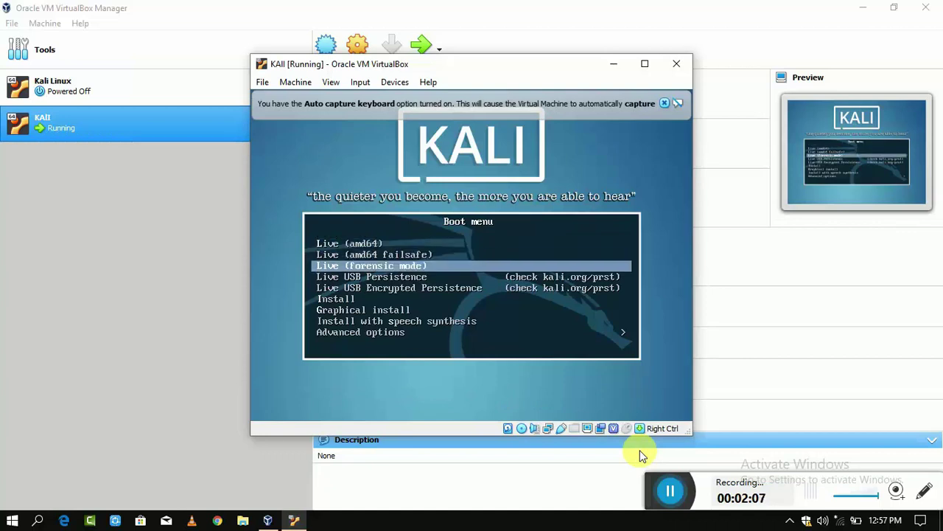
pyautogui.press('Down')
pyautogui.press('Down')
pyautogui.press('Down')
pyautogui.press('Down')
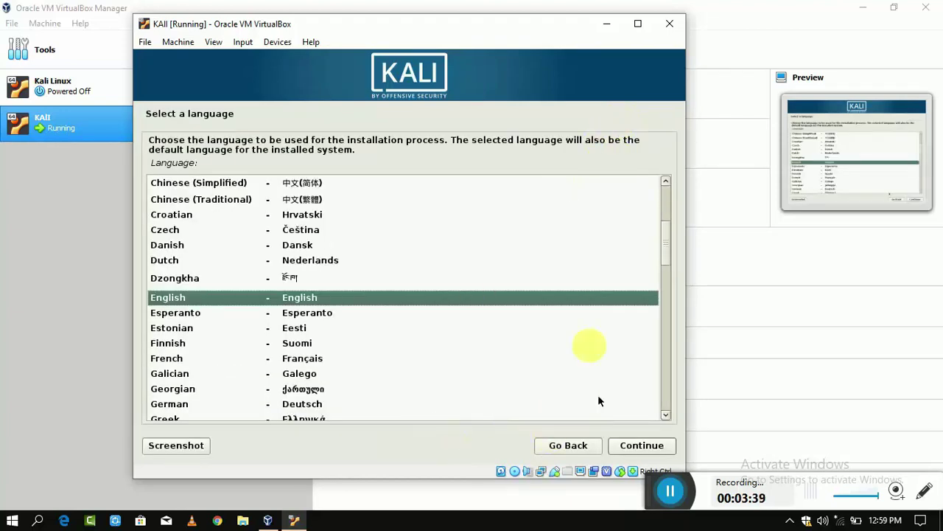
# Power off the KAlI virtual machine at the language selection screen and close VirtualBox Manager.
pyautogui.click(669, 23)
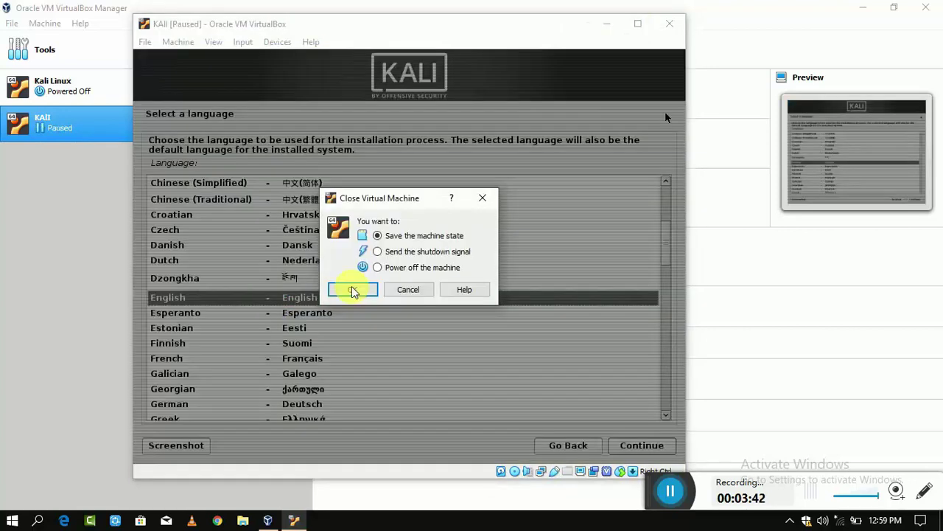
pyautogui.click(376, 267)
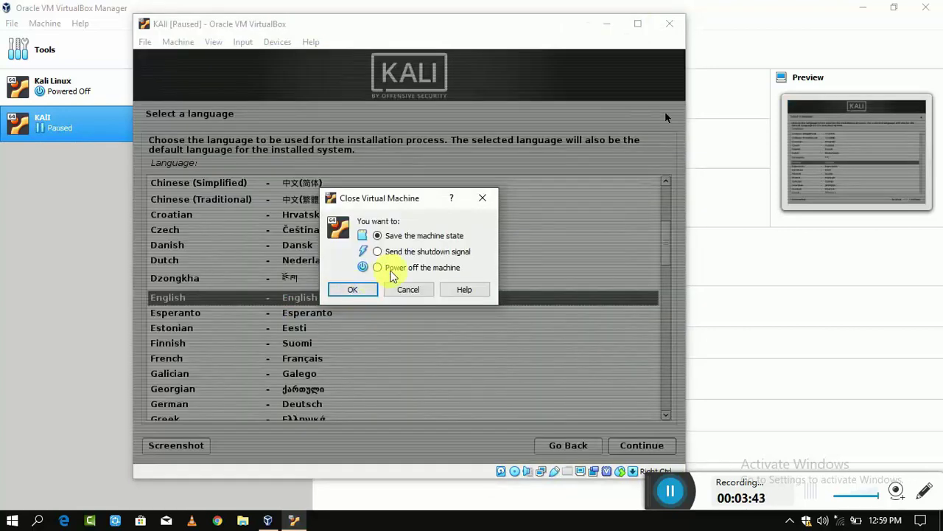
pyautogui.click(355, 289)
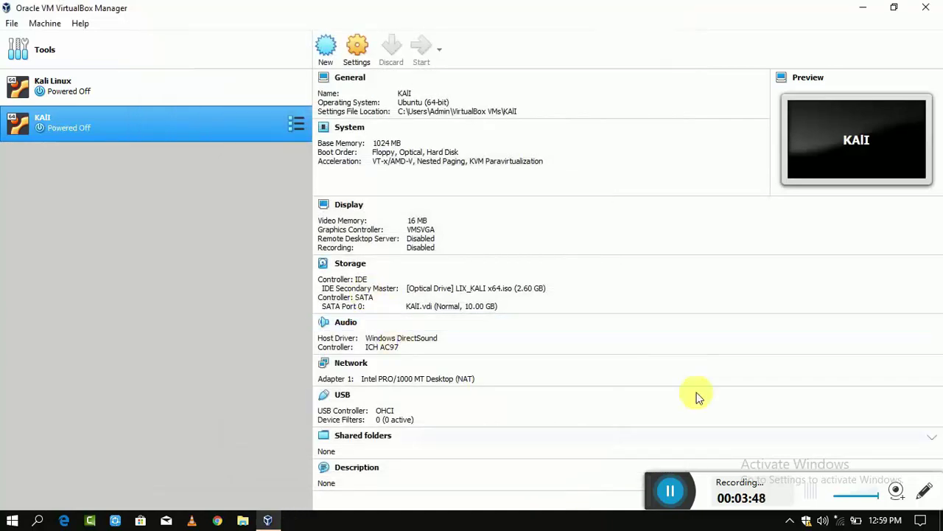
pyautogui.click(928, 7)
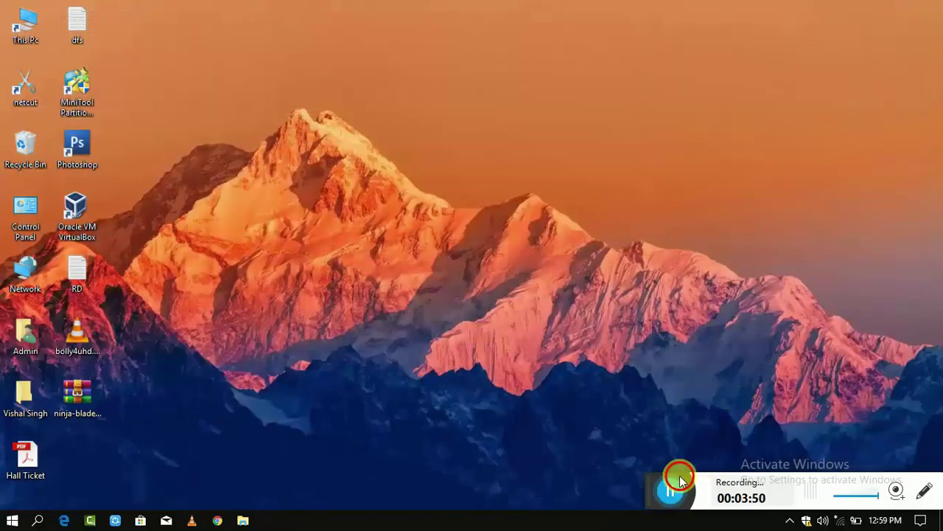